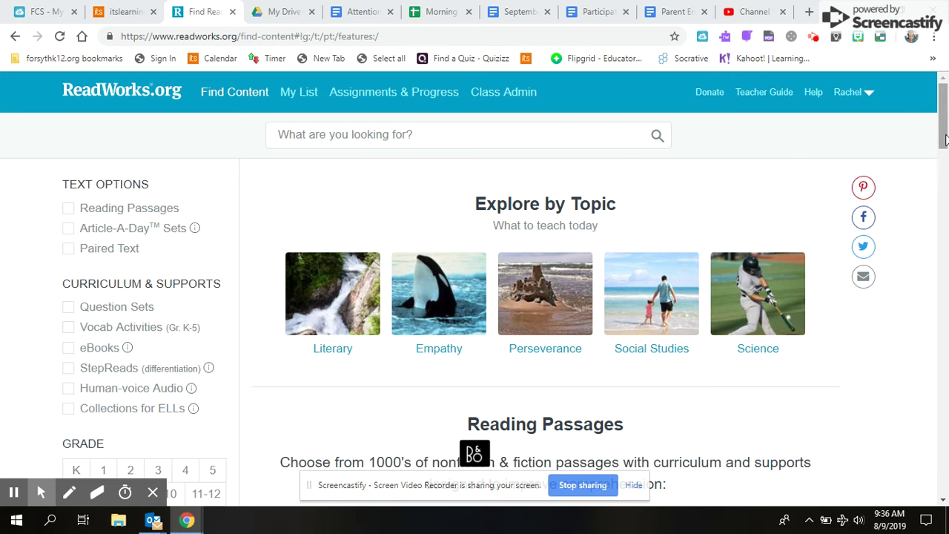
- Search the content library for plants
left_click(945, 140)
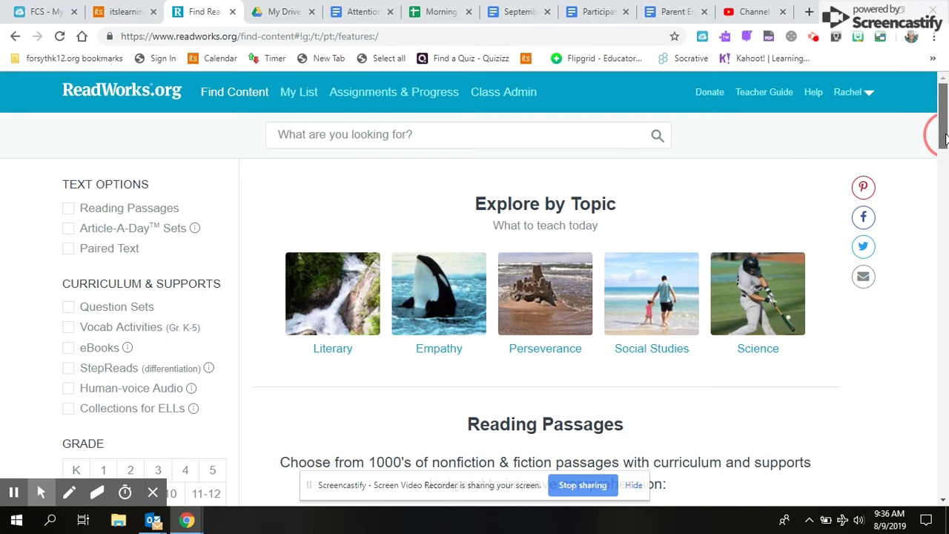
mouse_move(945, 140)
left_mouse_down()
mouse_move(945, 157)
mouse_move(945, 133)
left_mouse_up()
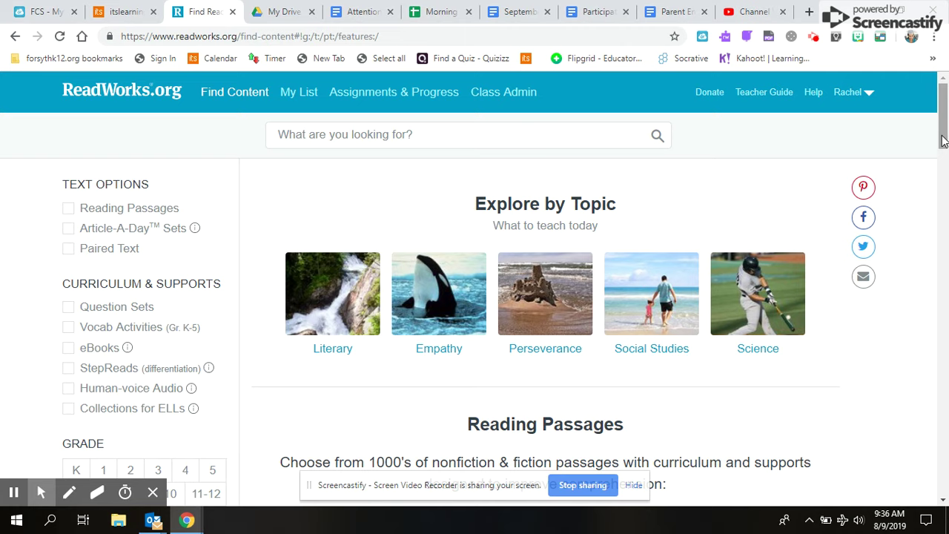
left_click(428, 142)
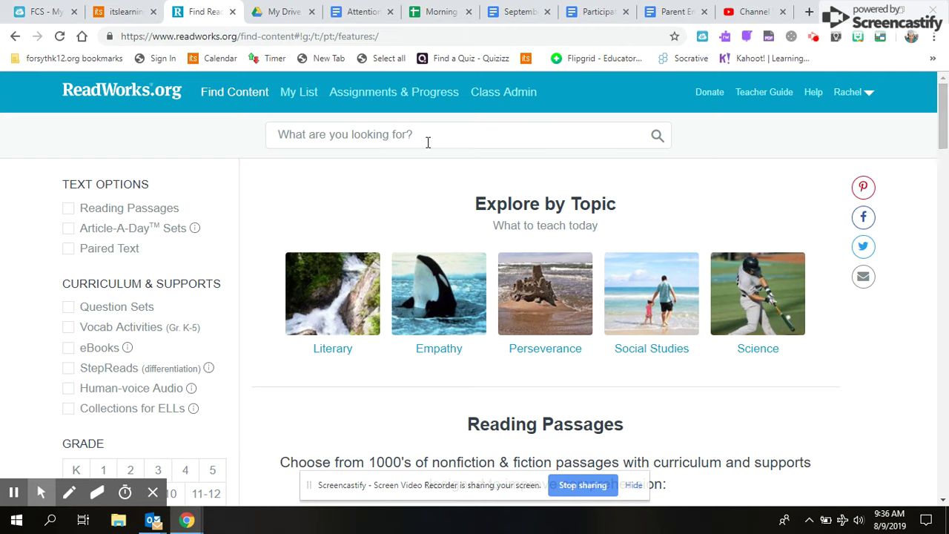
type("plants")
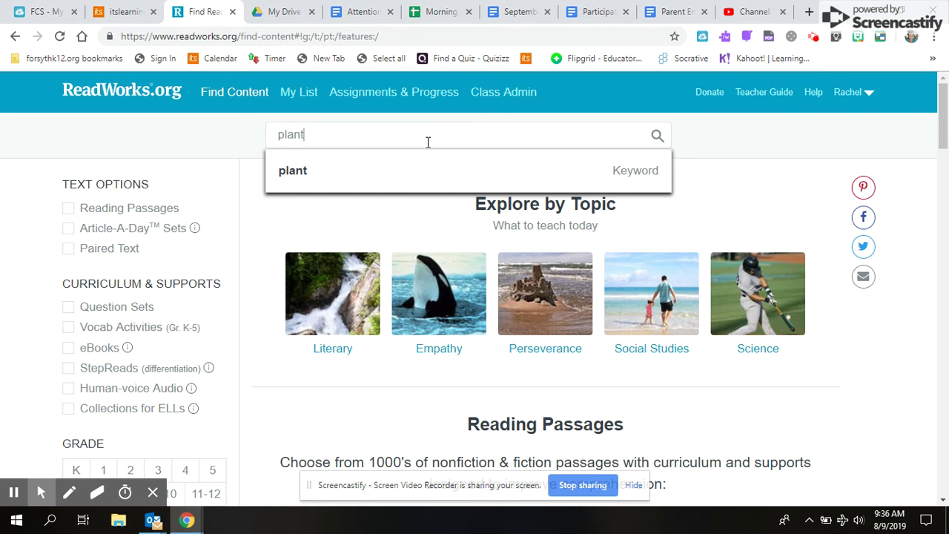
key("Return")
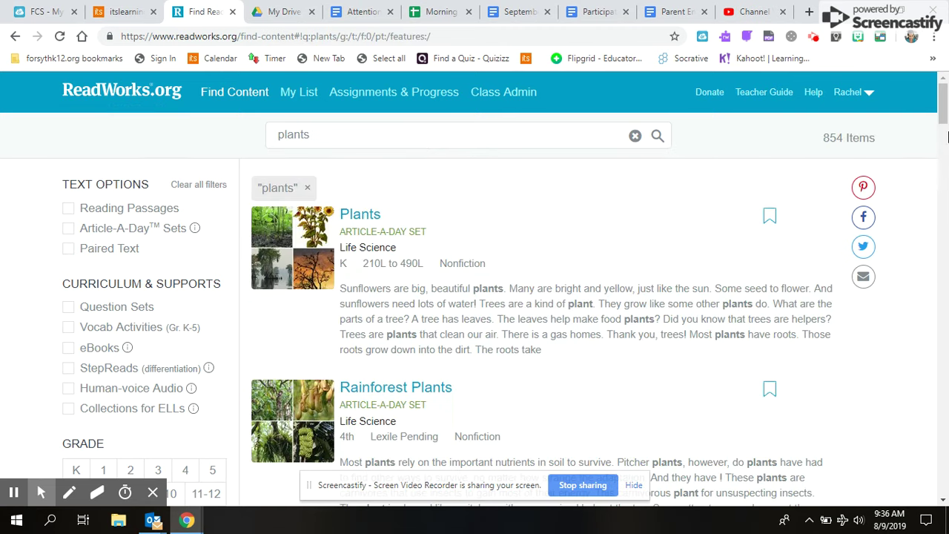
- Filter the plant results by the Skills & Strategies topics Cause & Effect and Author's Purpose in turn, reviewing the listed passages
left_click_drag(945, 117, 944, 157)
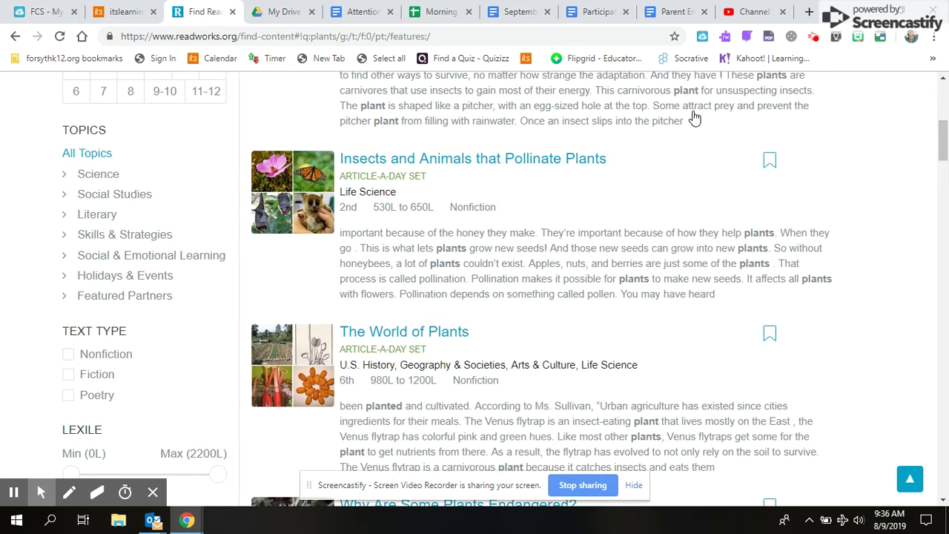
left_click(93, 234)
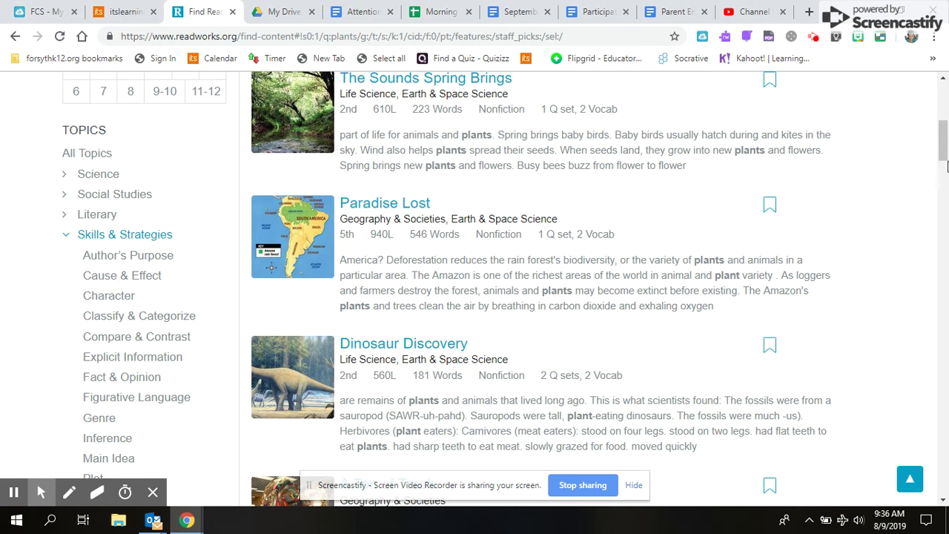
mouse_move(943, 150)
left_mouse_down()
mouse_move(944, 191)
mouse_move(944, 166)
left_mouse_up()
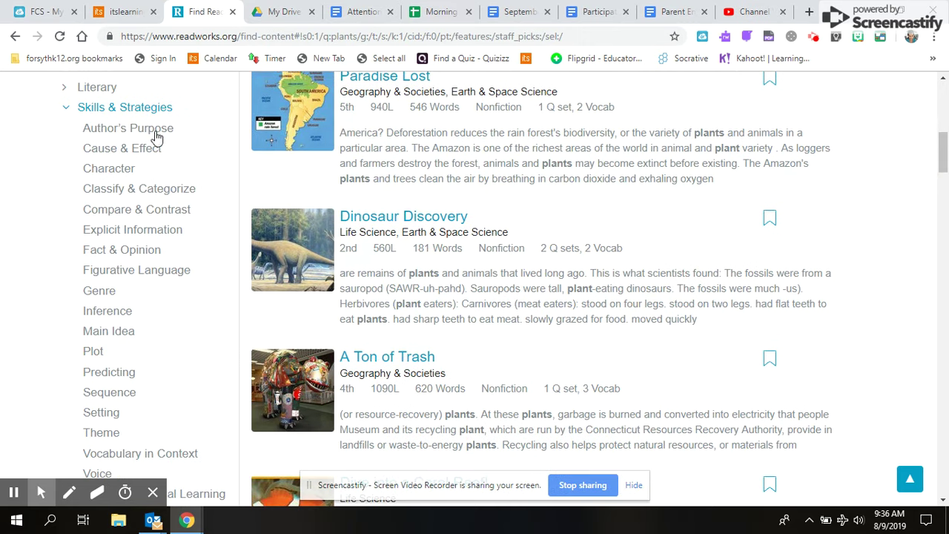
left_click(138, 151)
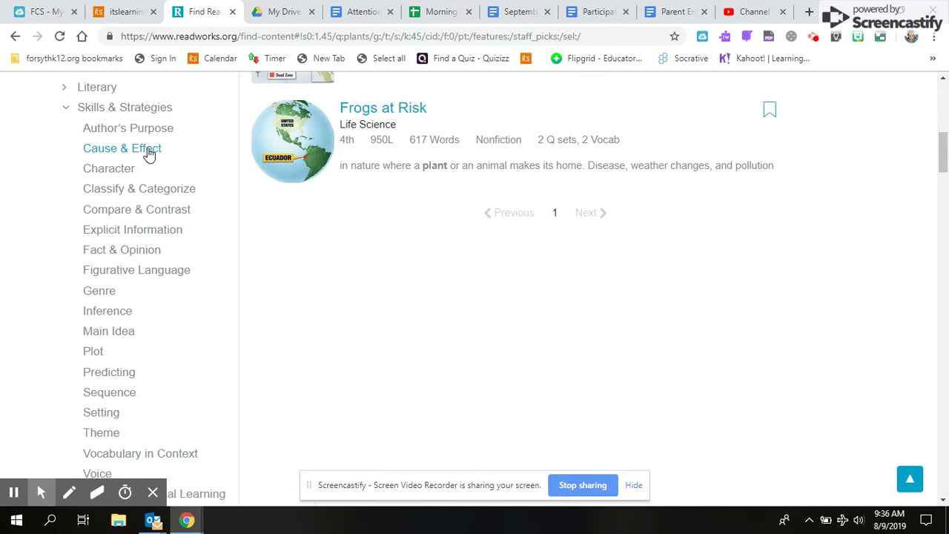
left_click(944, 164)
left_click_drag(943, 165, 945, 142)
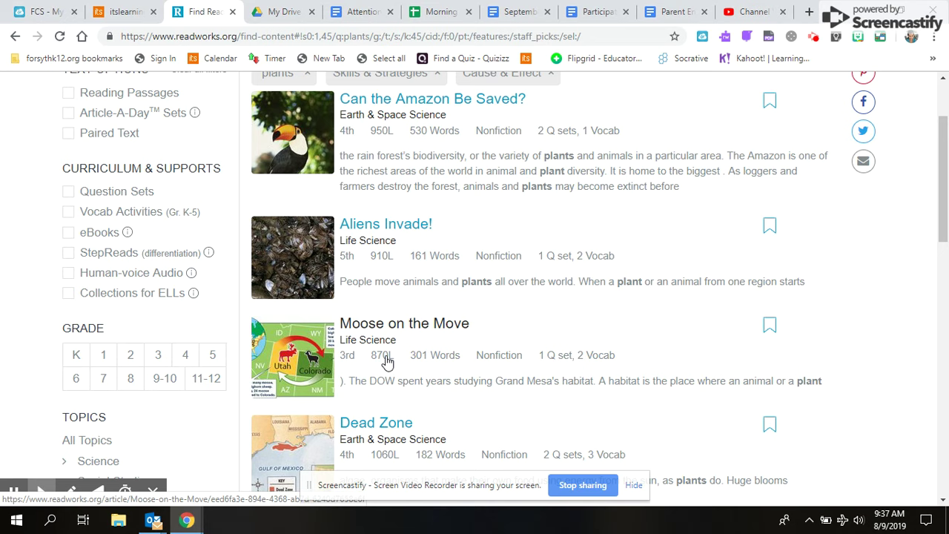
left_click_drag(941, 235, 945, 316)
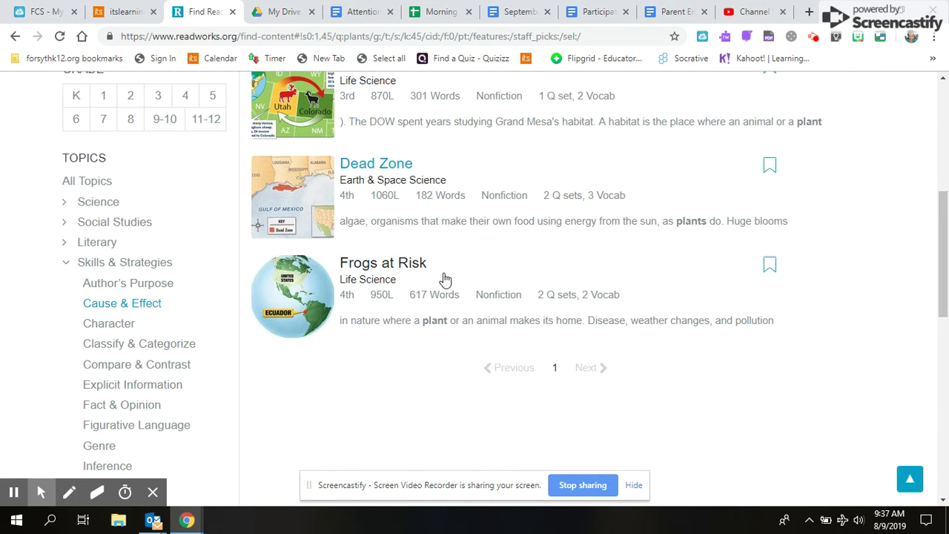
left_click(140, 289)
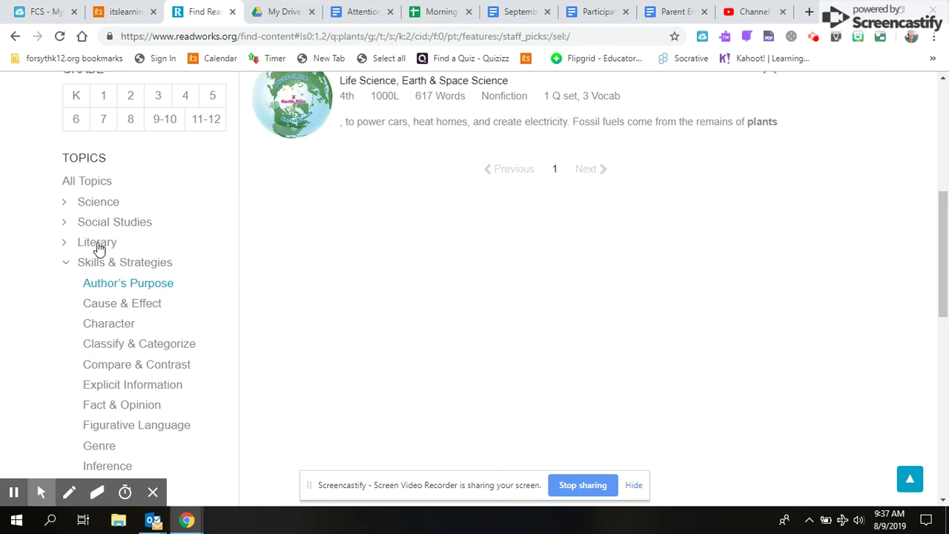
- Filter the plant results to the Literary topic Narrative Fiction and open the passage The Volunteer
left_click(98, 242)
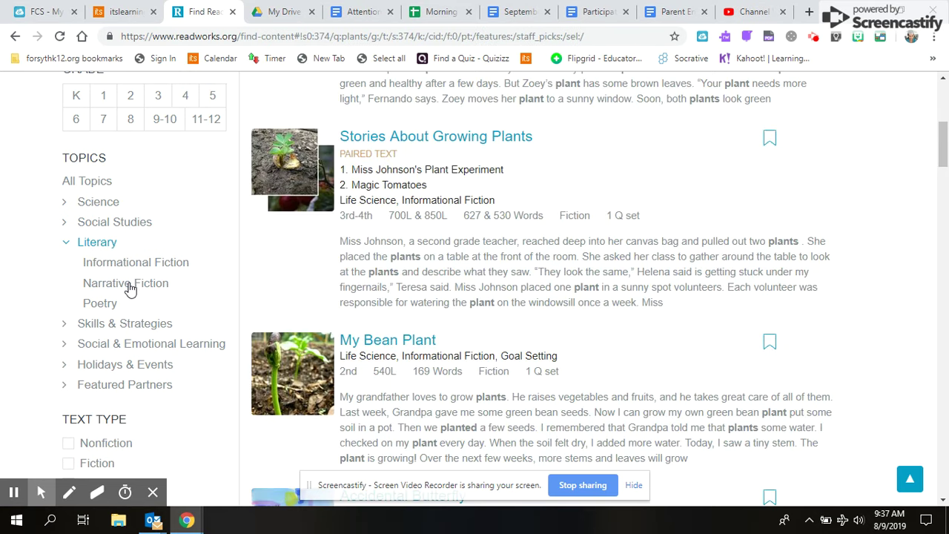
left_click(136, 288)
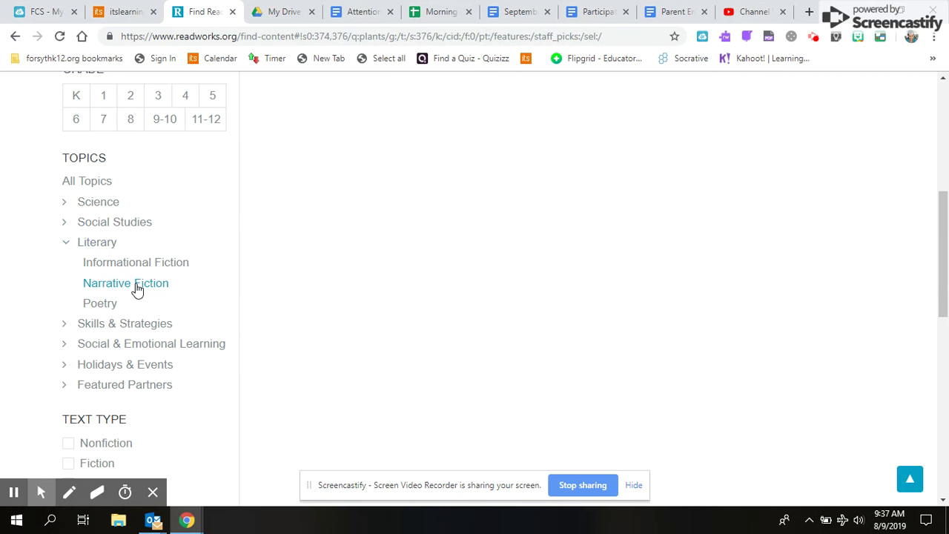
left_click_drag(945, 130, 947, 165)
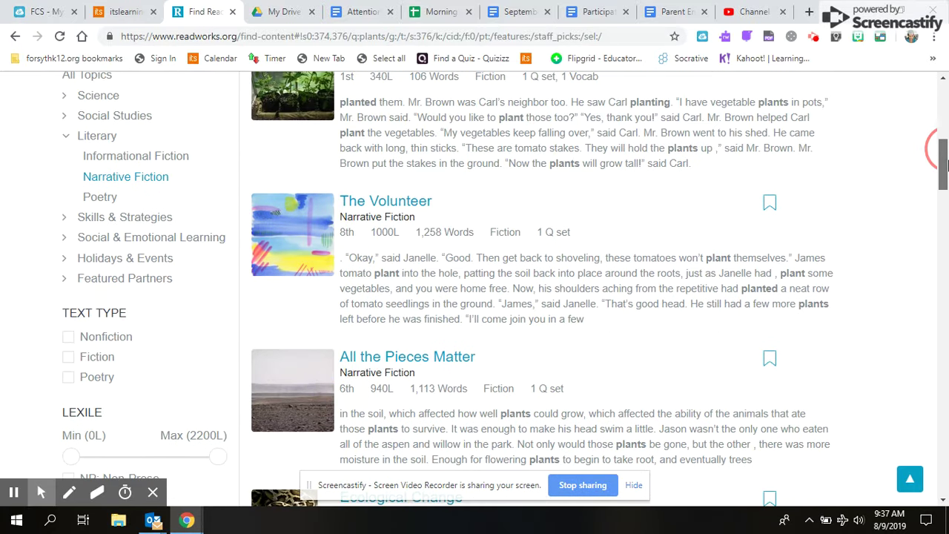
left_click(390, 204)
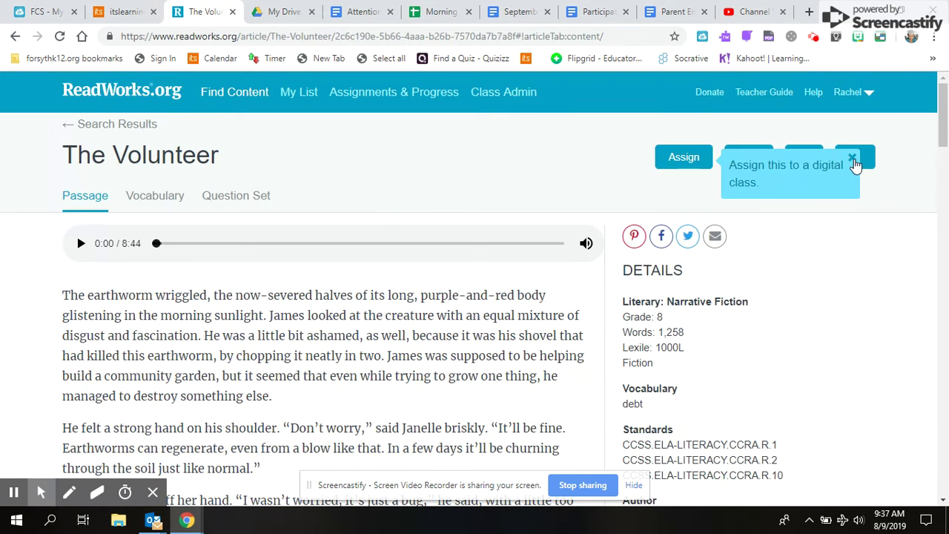
- Create a printable PDF of The Volunteer, look through its pages and return to the article
left_click(854, 161)
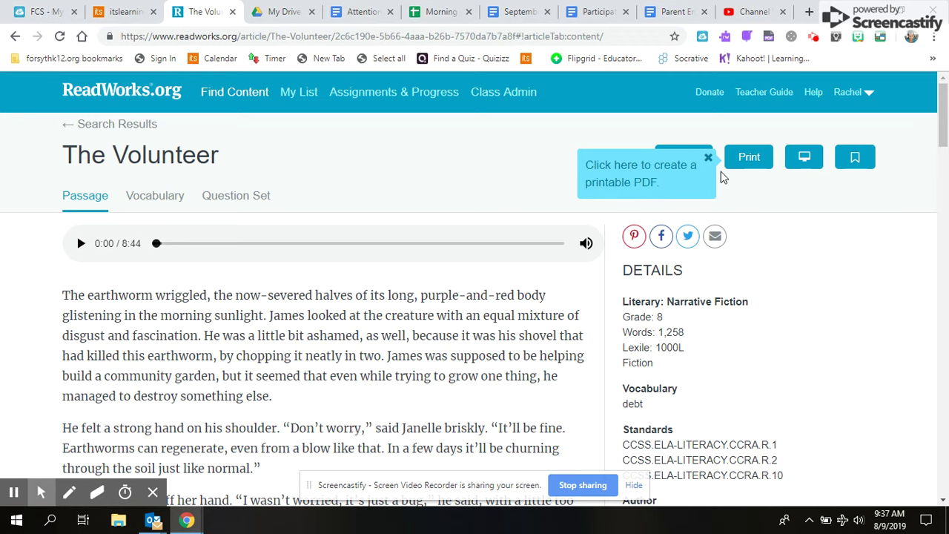
left_click(747, 158)
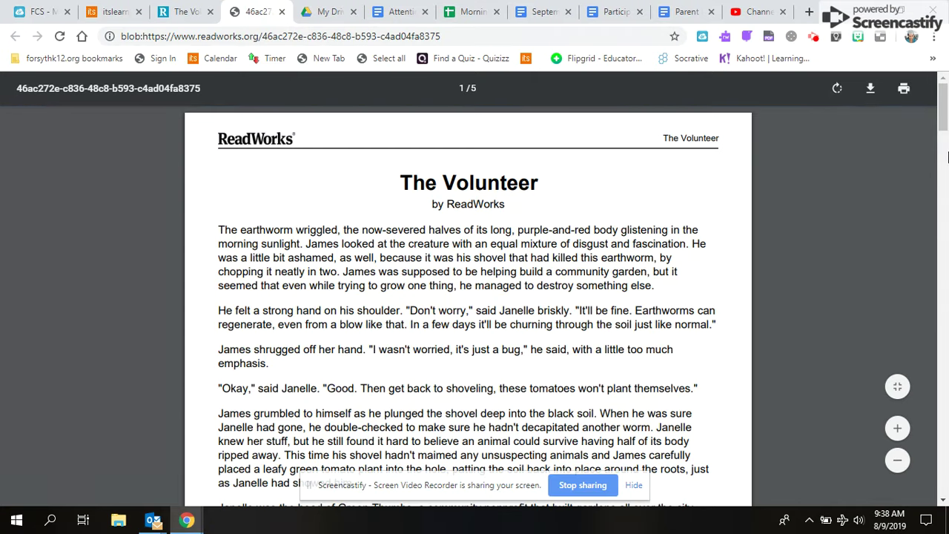
left_click_drag(943, 125, 943, 223)
left_click(176, 15)
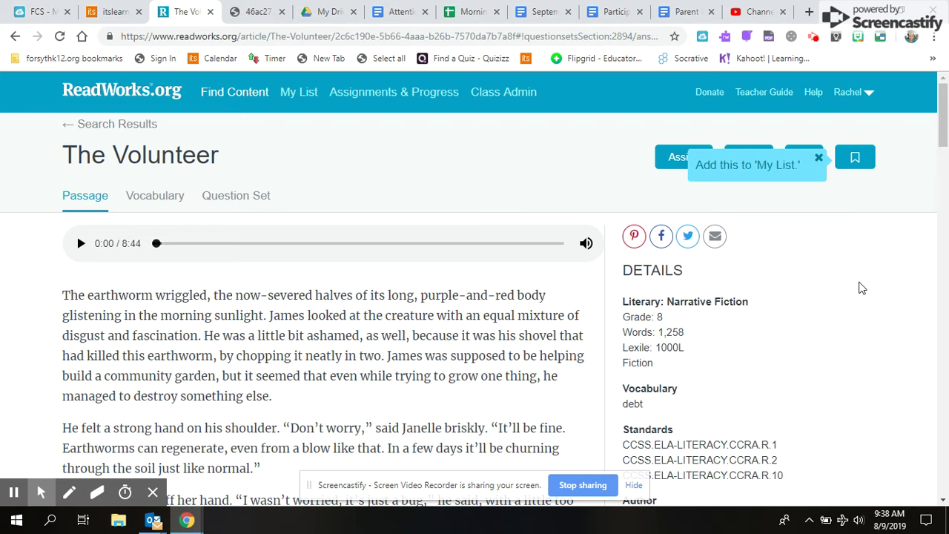
- Review the assignment options for The Volunteer, including content, class, recipients and dates, and close them without assigning
left_click(821, 159)
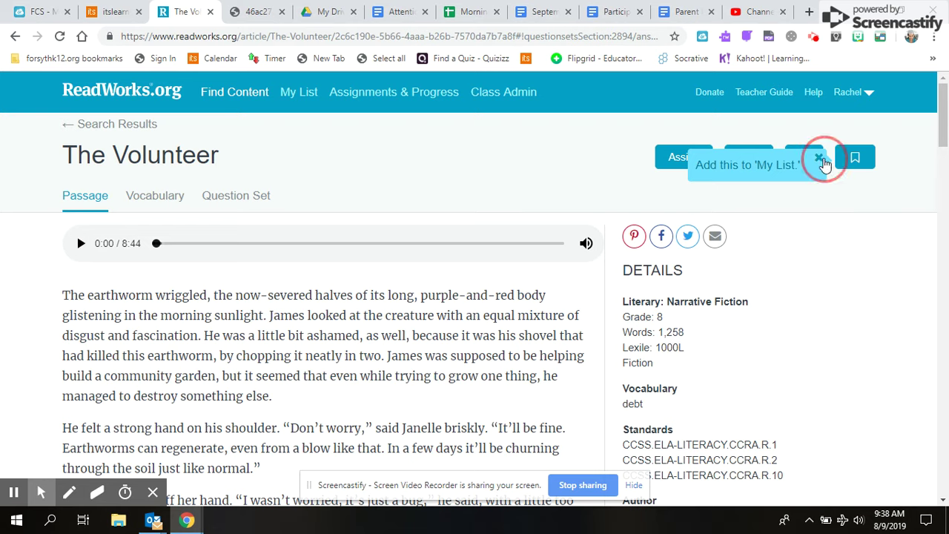
left_click(683, 158)
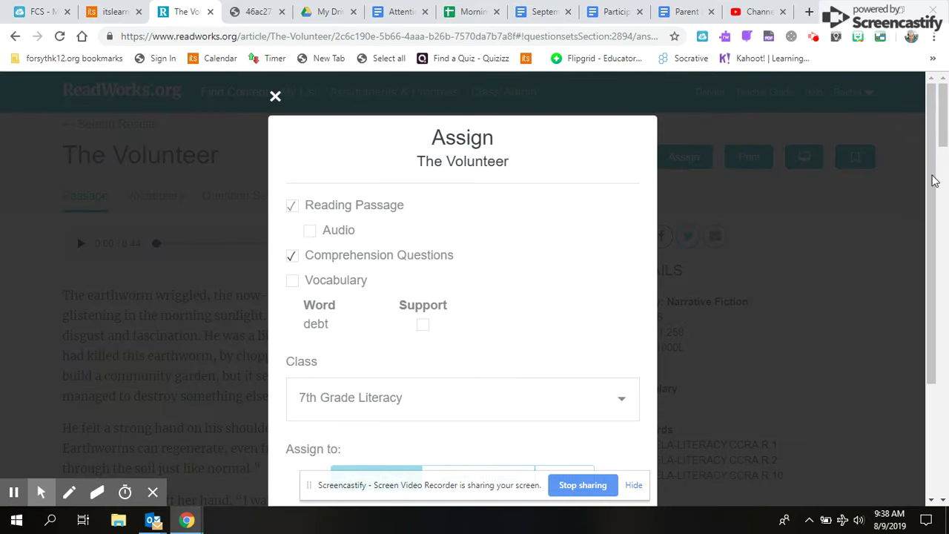
left_click_drag(942, 99, 944, 108)
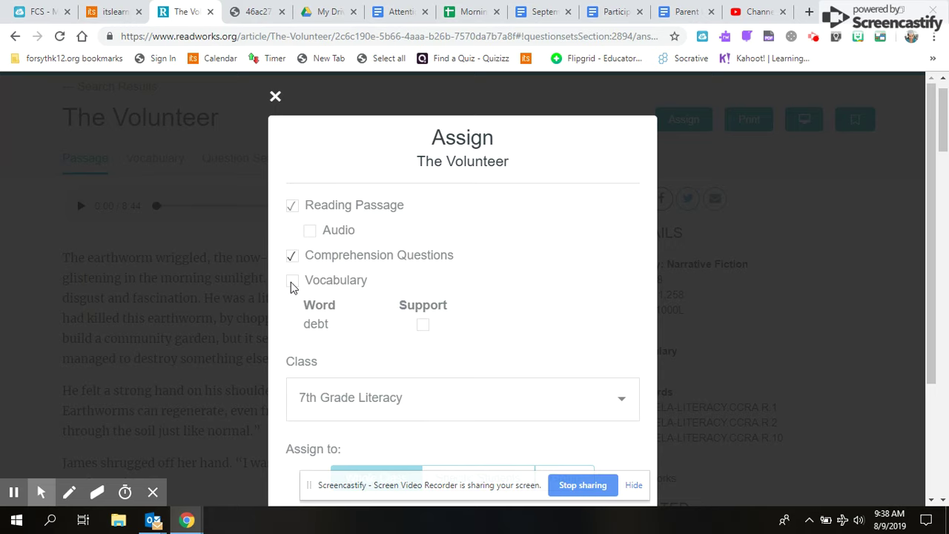
scroll(933, 163, "down", 1)
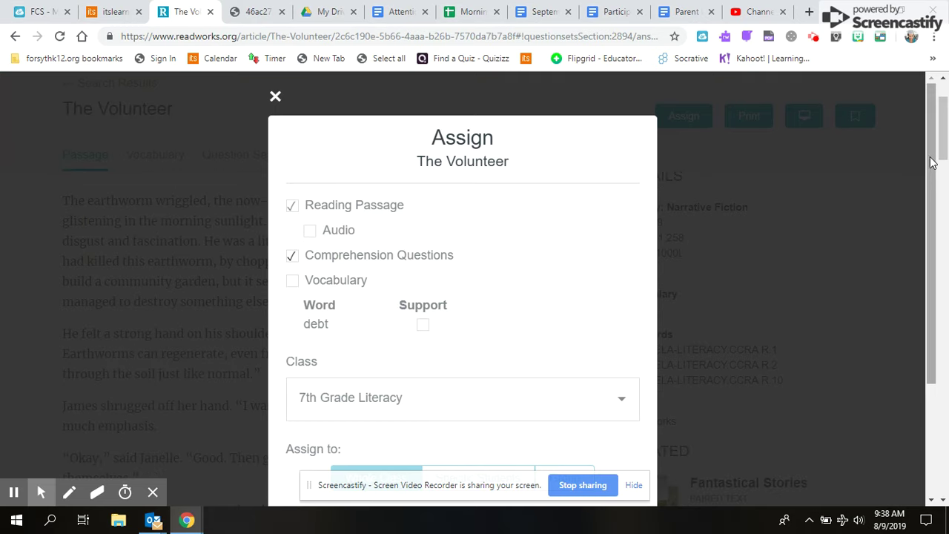
left_click_drag(932, 163, 932, 275)
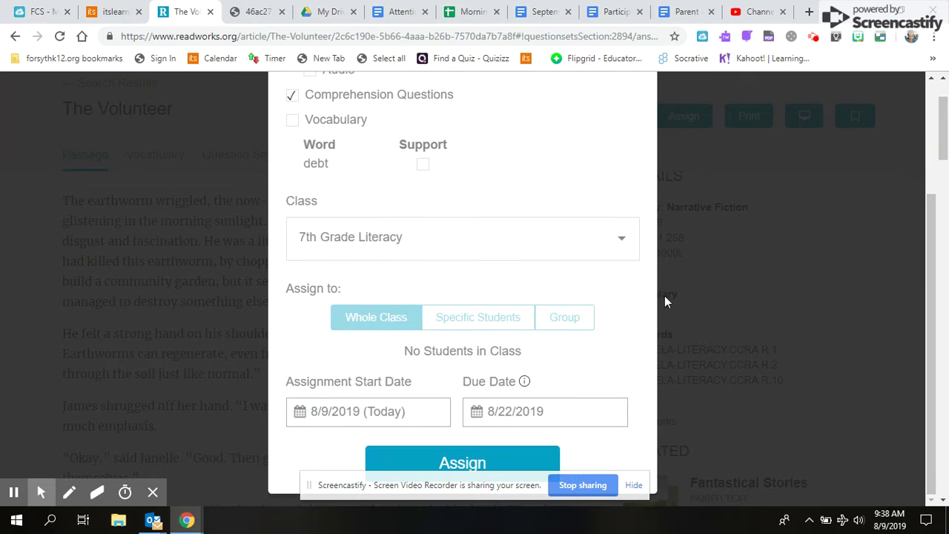
left_click(620, 238)
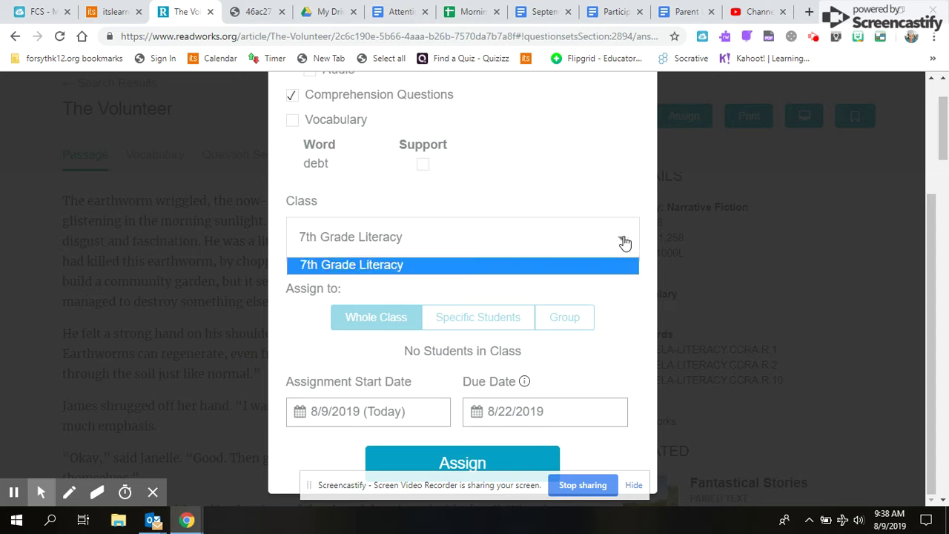
left_click(624, 243)
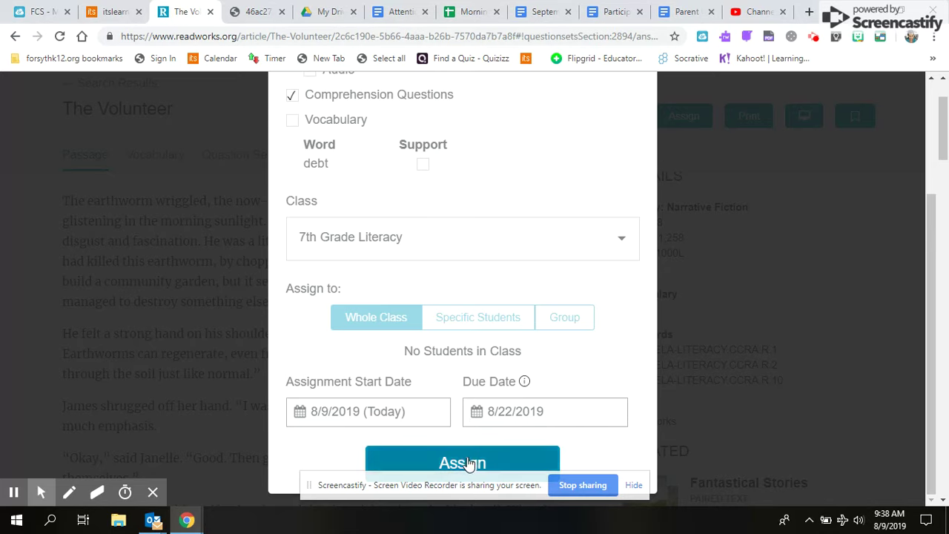
left_click(928, 267)
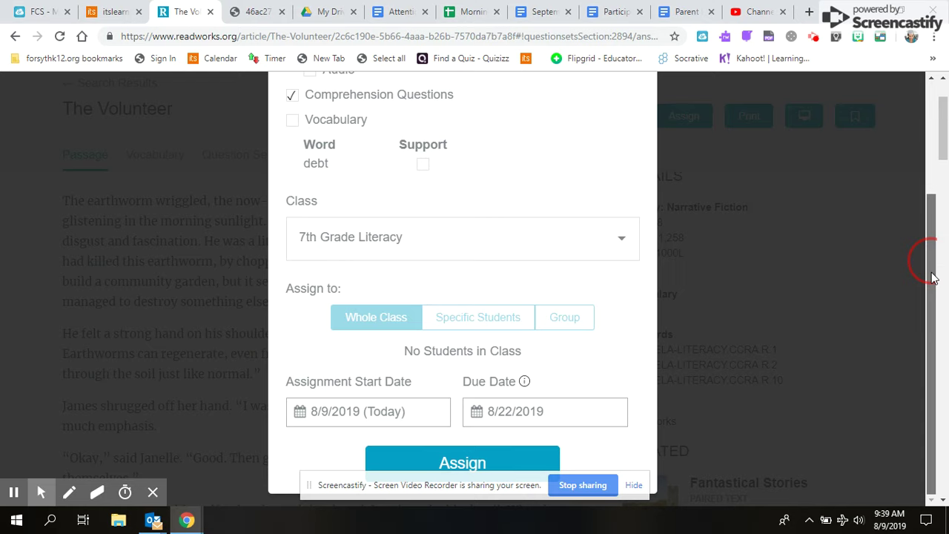
left_click_drag(945, 152, 944, 137)
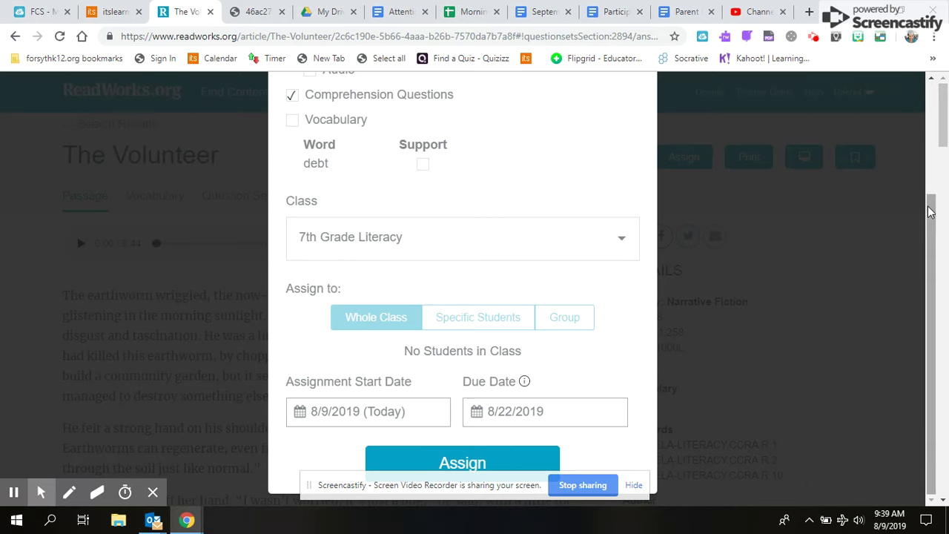
left_click_drag(931, 222, 930, 104)
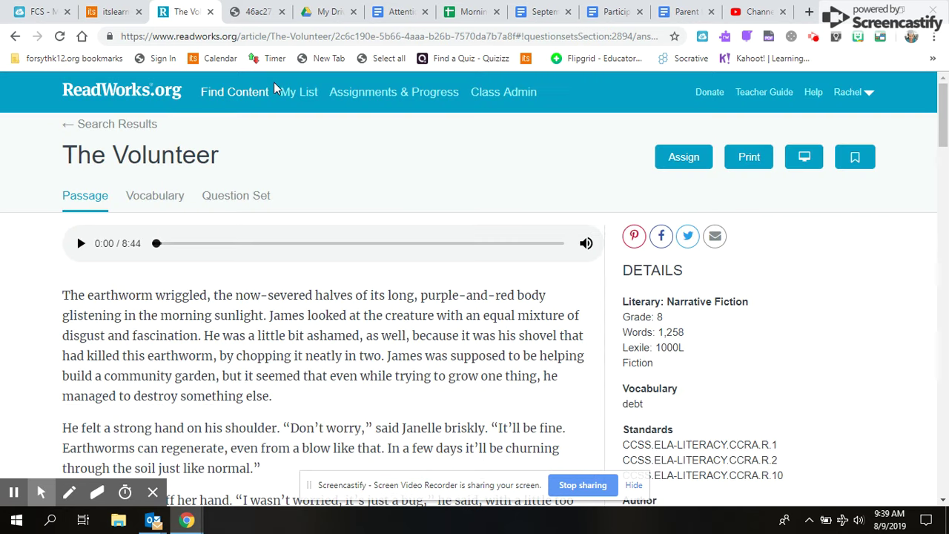
left_click(275, 84)
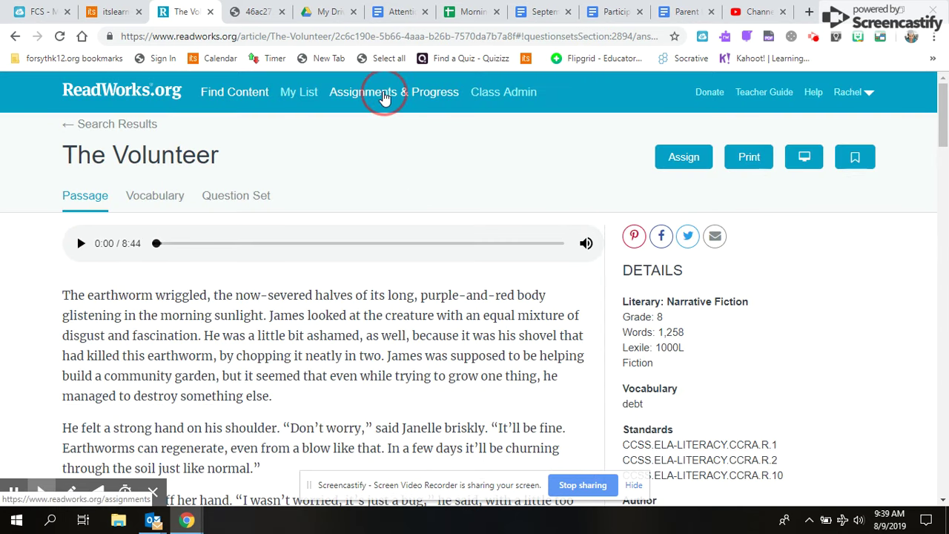
- View the current assignments under Assignments & Progress and the saved items in My List
left_click(383, 97)
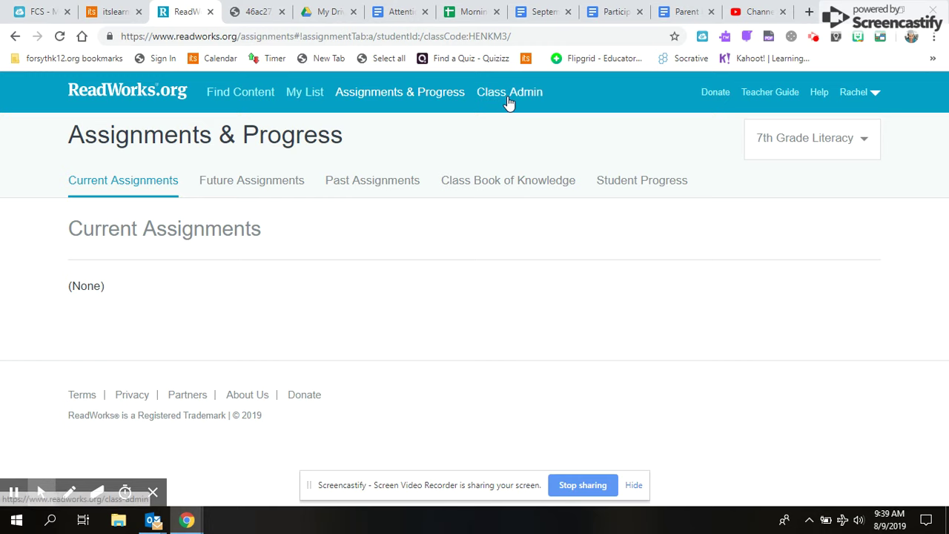
left_click(241, 99)
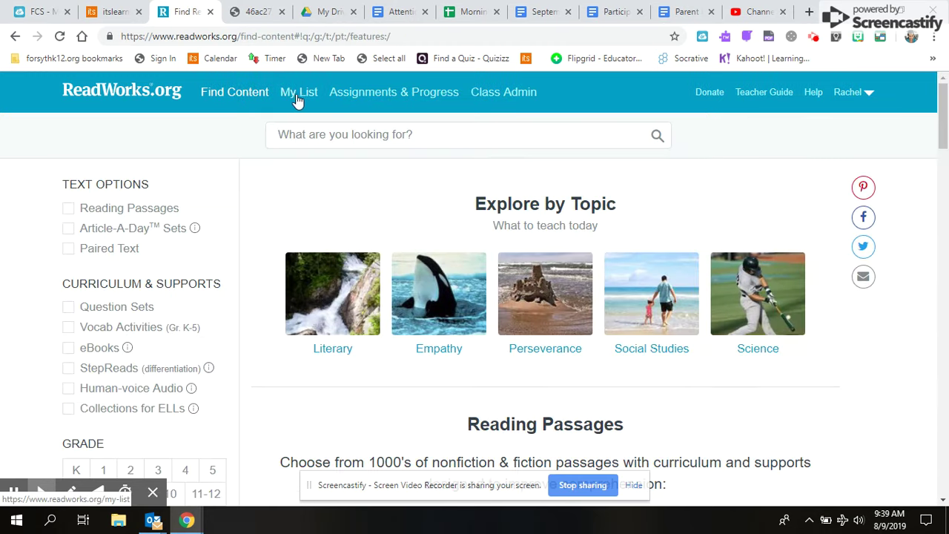
left_click(298, 98)
- Save the featured passage The Inside Scoop to My List and check the list
left_click(241, 99)
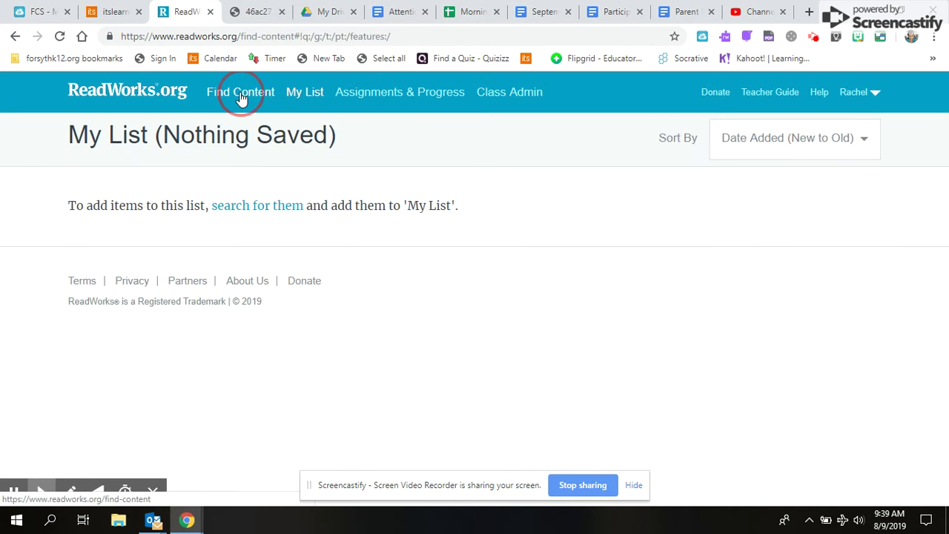
left_click_drag(941, 129, 946, 223)
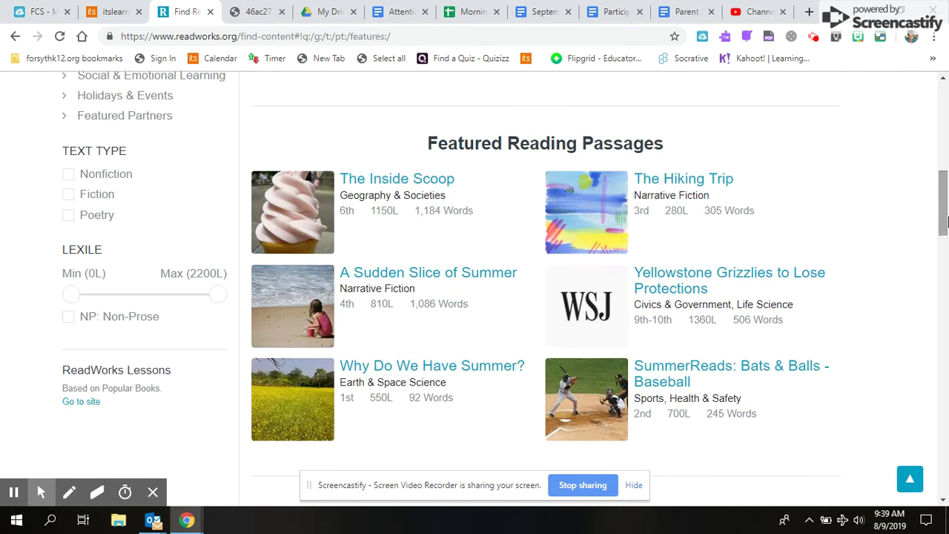
left_click(413, 194)
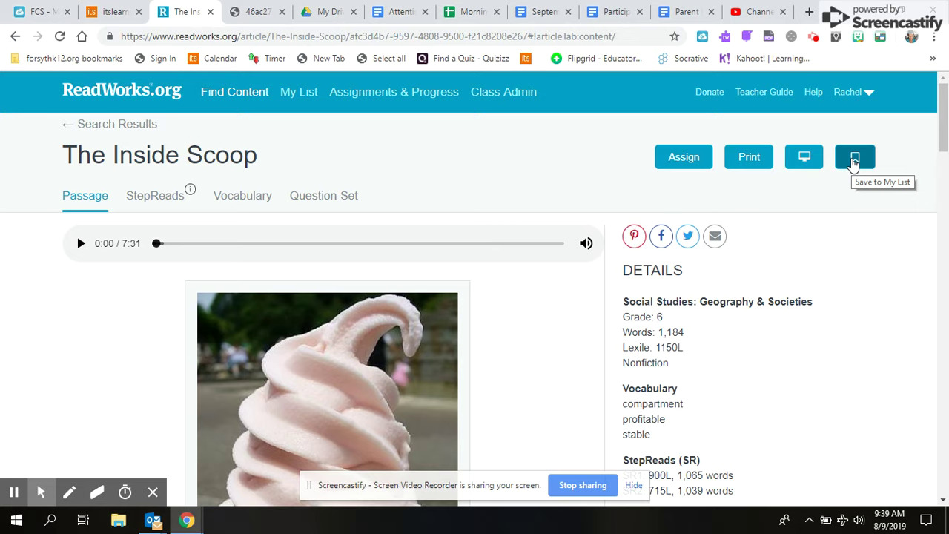
left_click(854, 162)
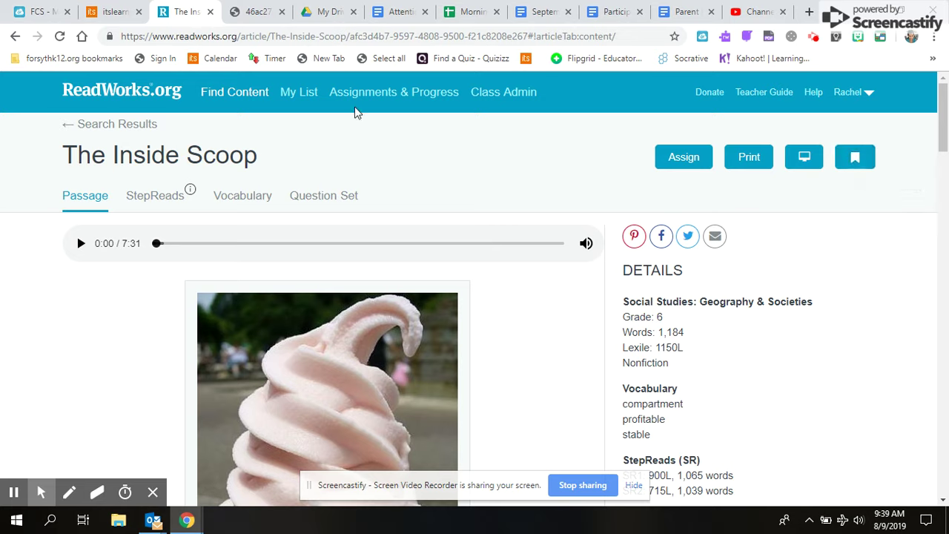
left_click(294, 95)
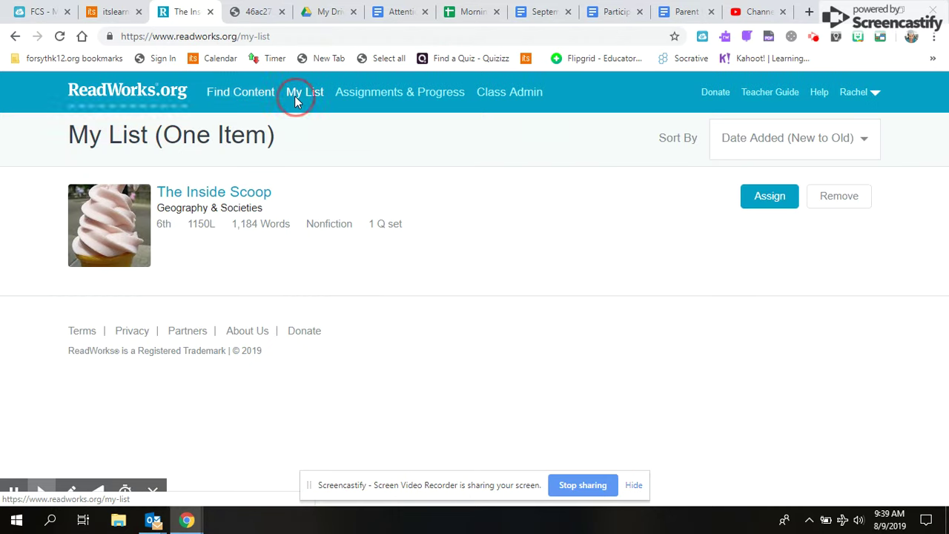
- Return to the Find Content page and look over its topics and filters
left_click(254, 98)
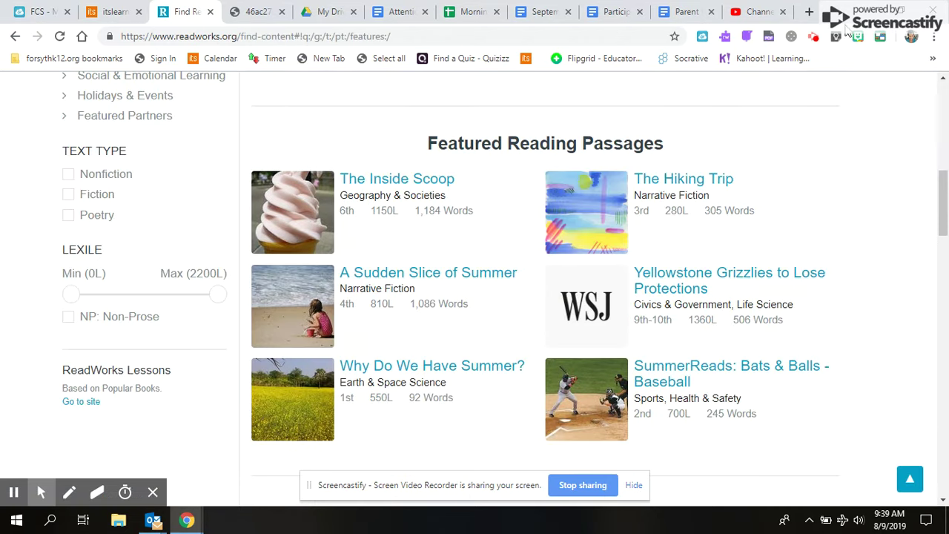
left_click_drag(943, 212, 945, 133)
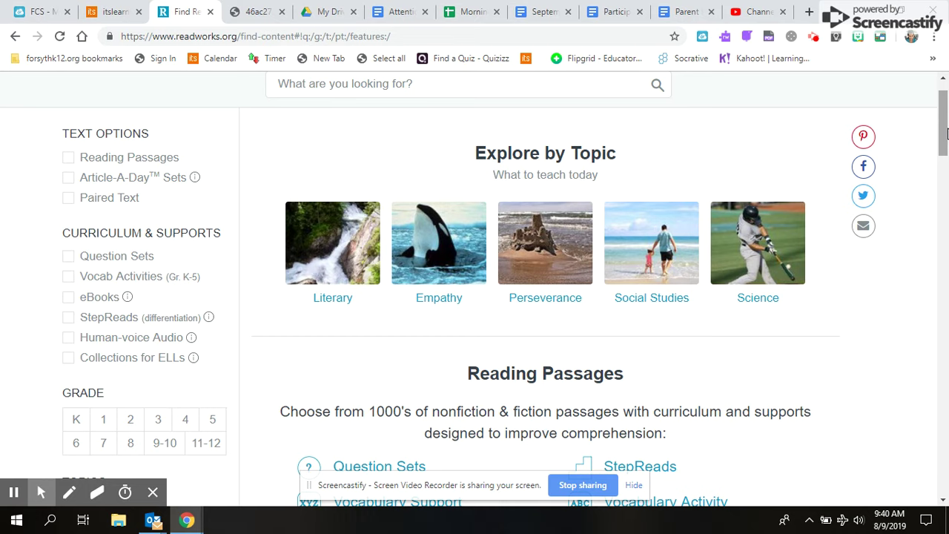
mouse_move(945, 107)
left_mouse_down()
mouse_move(944, 152)
mouse_move(944, 115)
left_mouse_up()
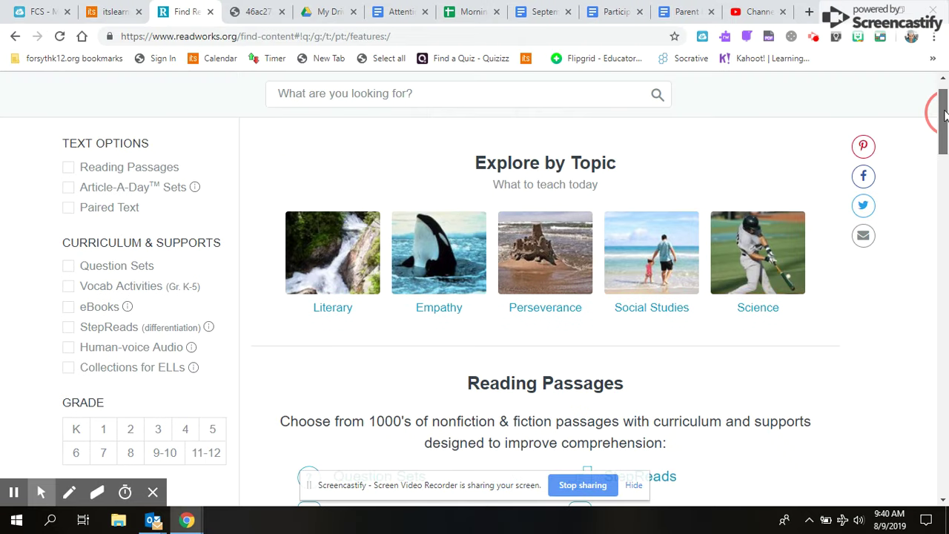